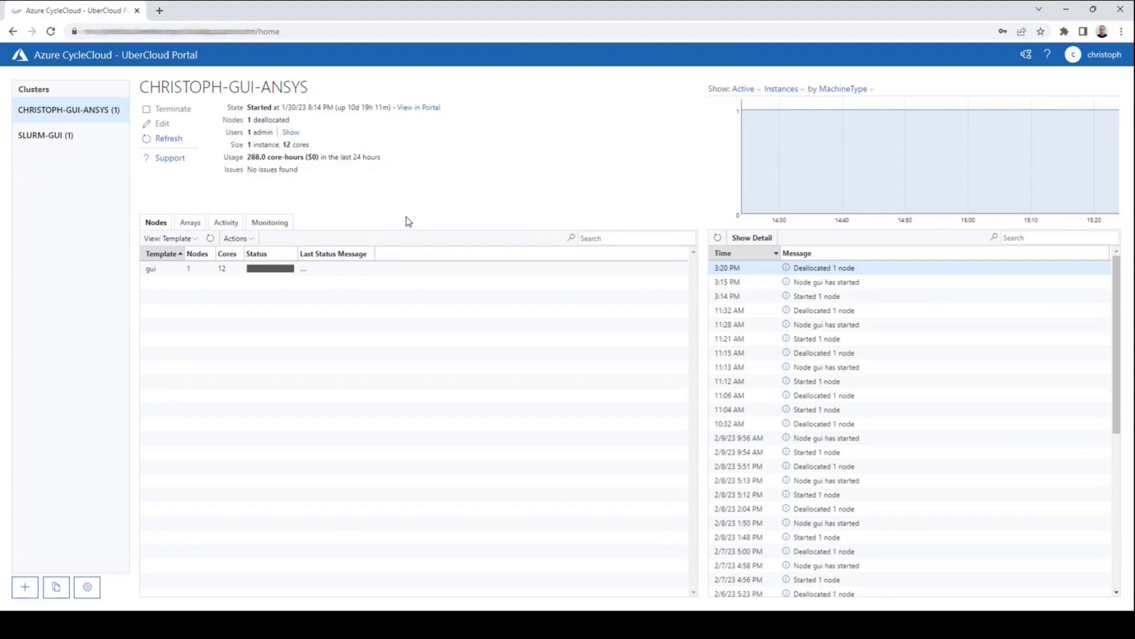
- Start the gui node in the ANSYS GUI cluster and confirm the start request
left_click(67, 116)
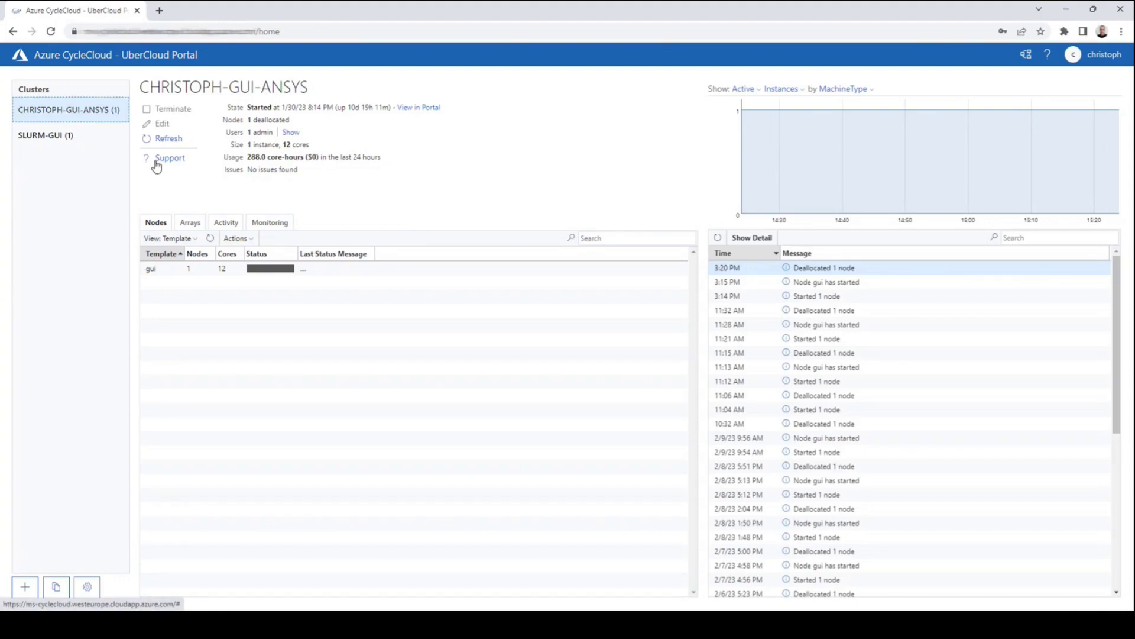
left_click(166, 274)
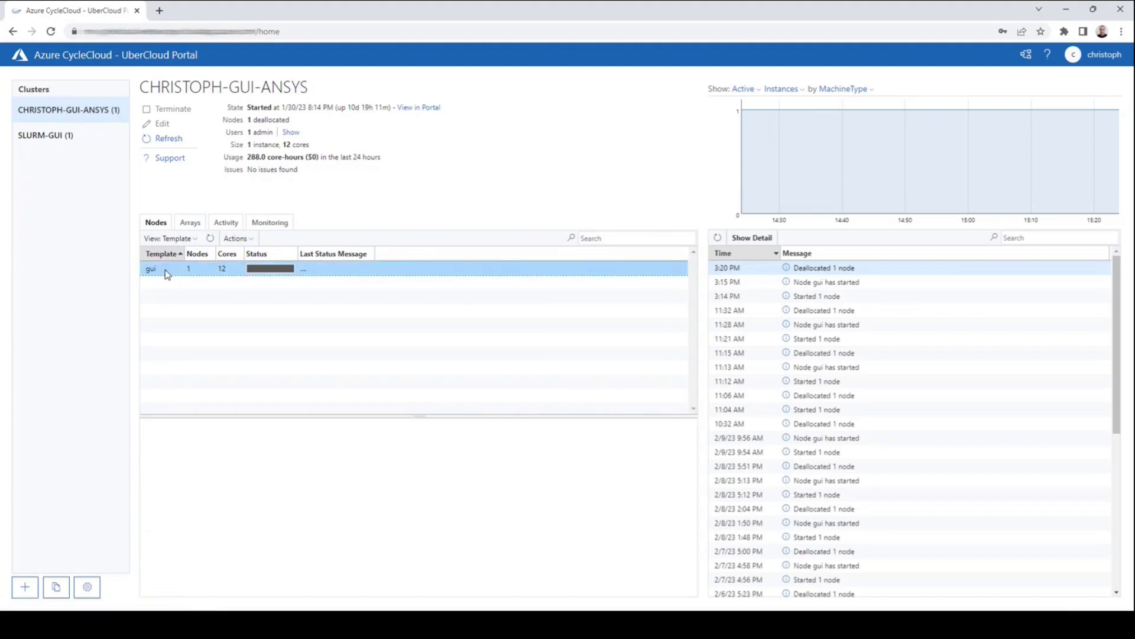
left_click(255, 242)
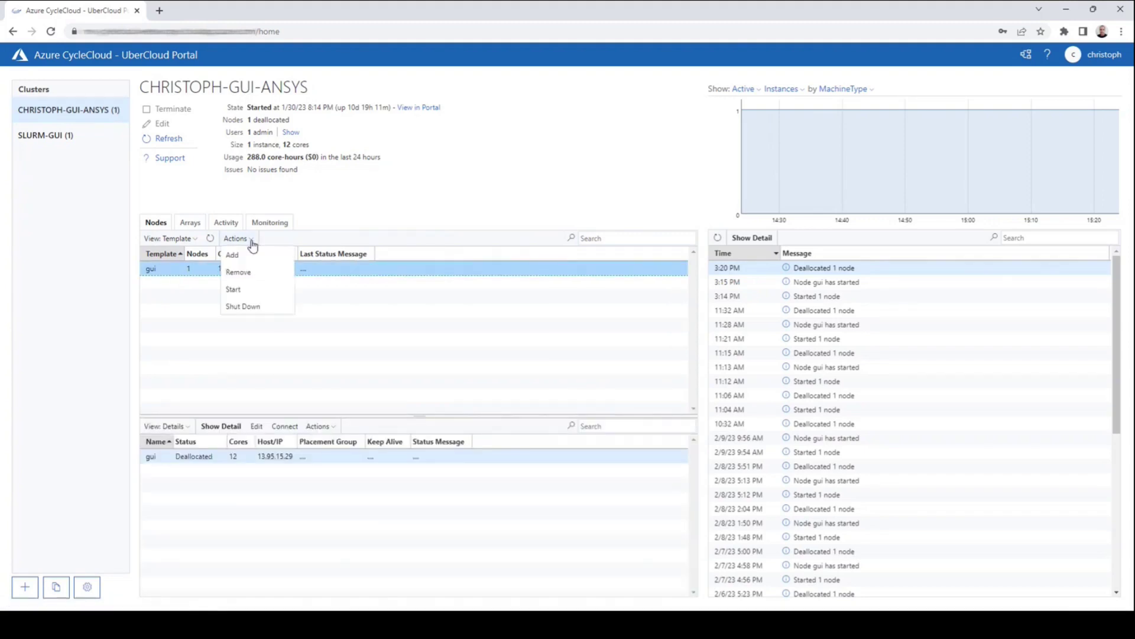
left_click(259, 295)
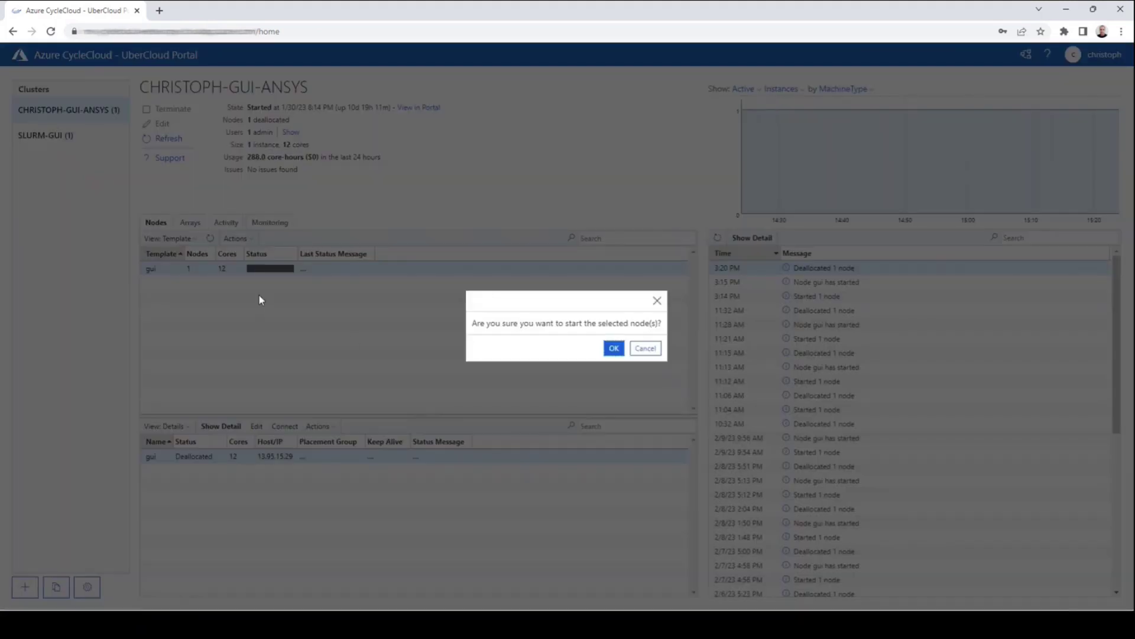
left_click(613, 354)
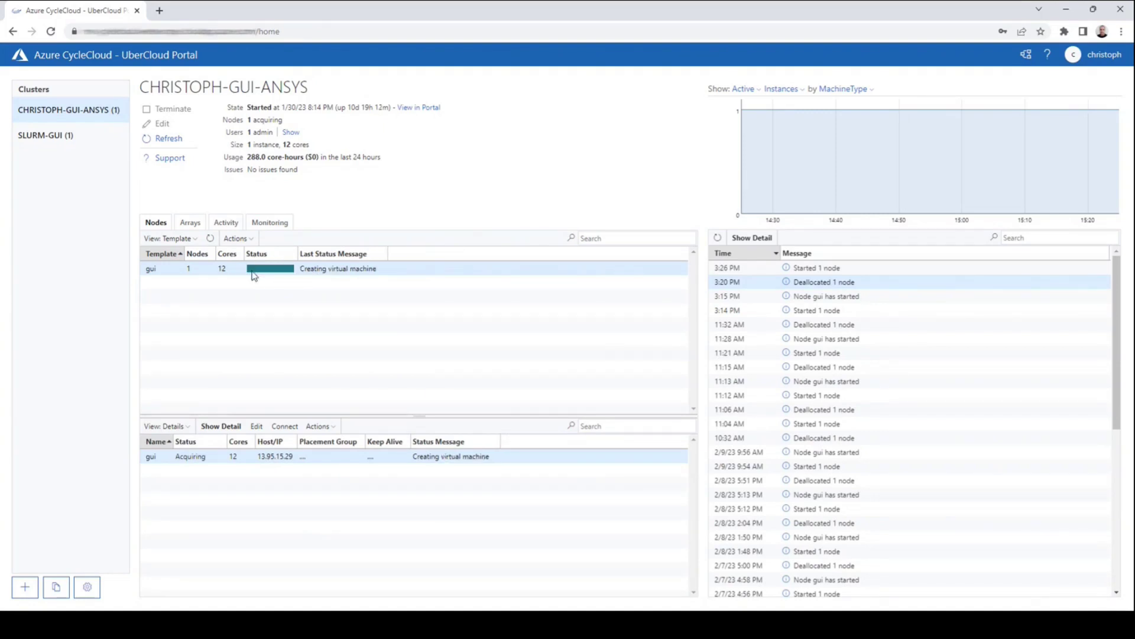
mouse_move(256, 274)
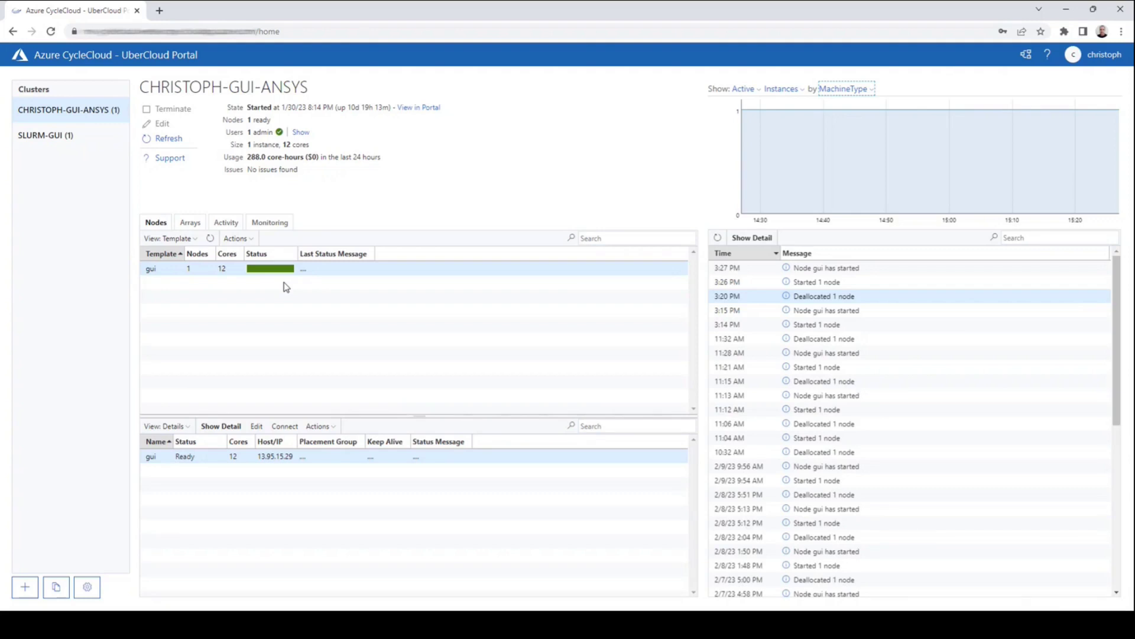
- Shut down the gui node with the option to deallocate the VM but keep the boot disk
left_click(239, 274)
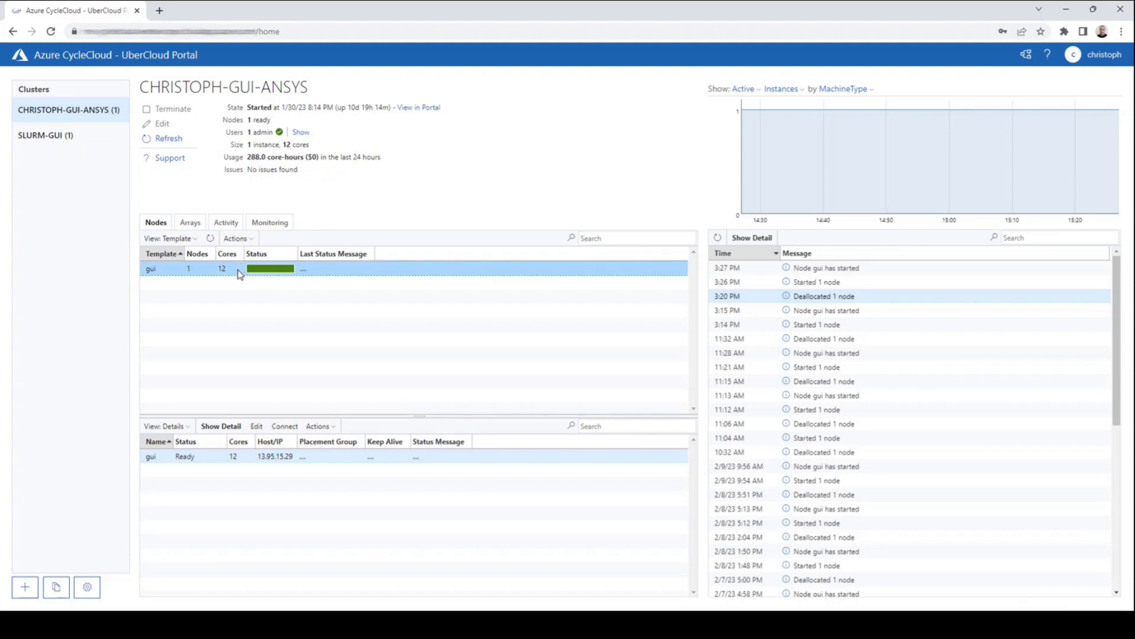
left_click(253, 239)
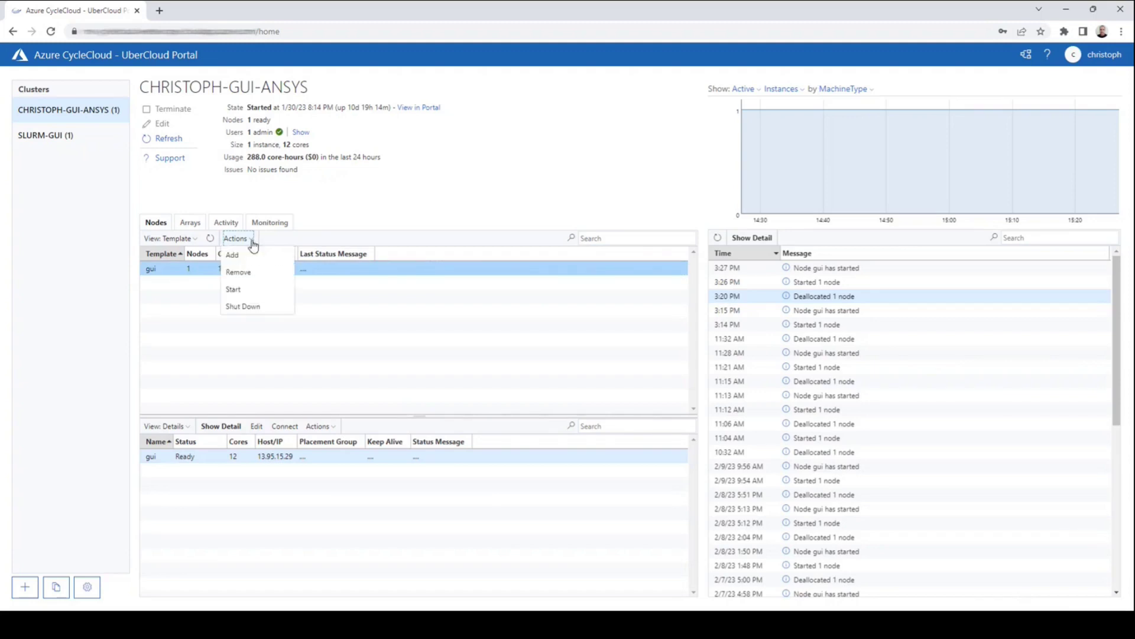
left_click(254, 306)
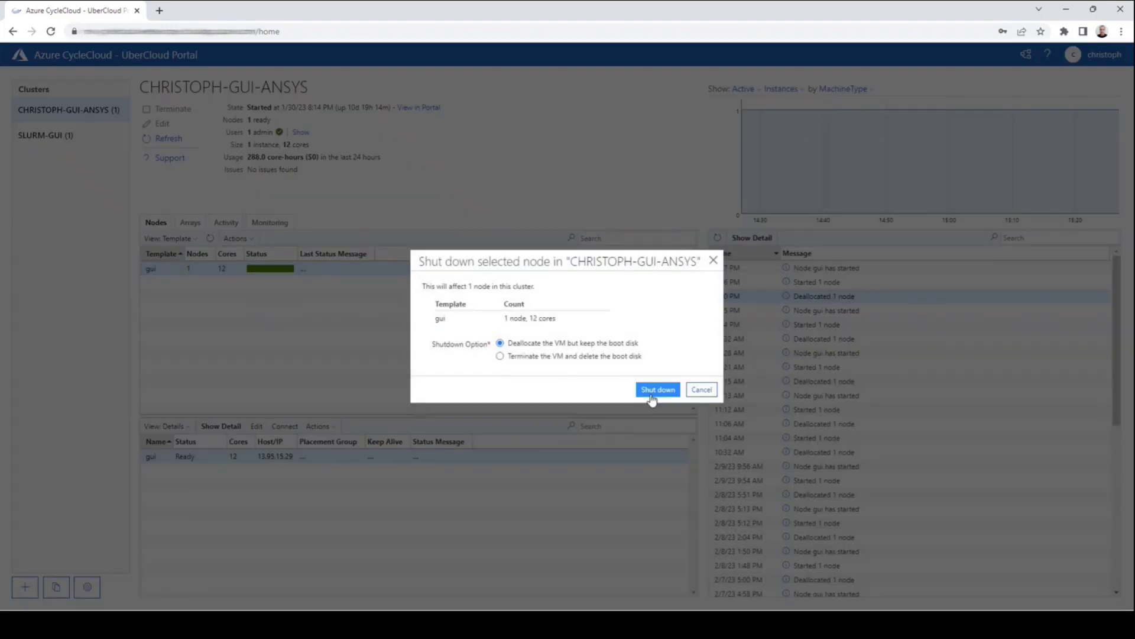
left_click(651, 397)
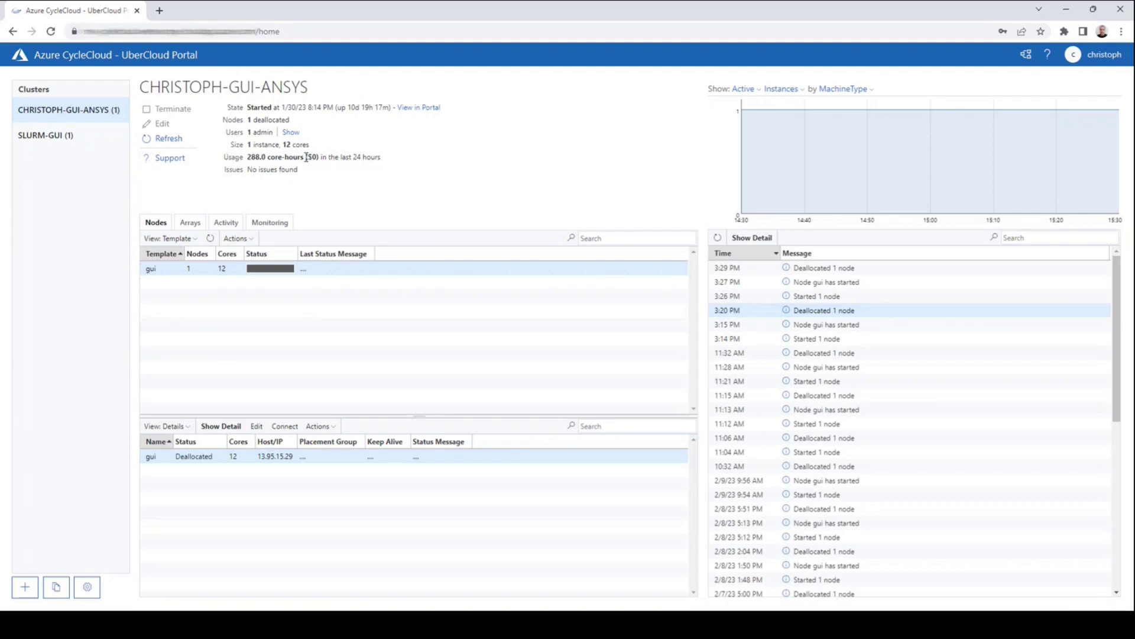
- Check the cluster's 24-hour usage cost and examine the public and private network names in the gui node's details
left_click_drag(307, 157, 319, 156)
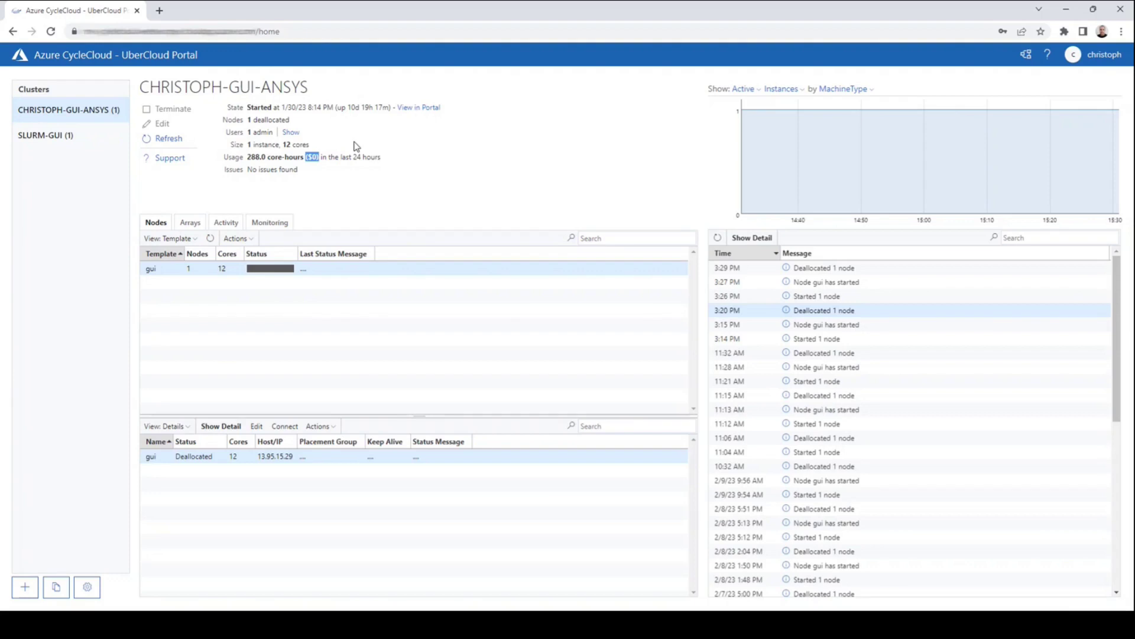
left_click(395, 163)
left_click(272, 462)
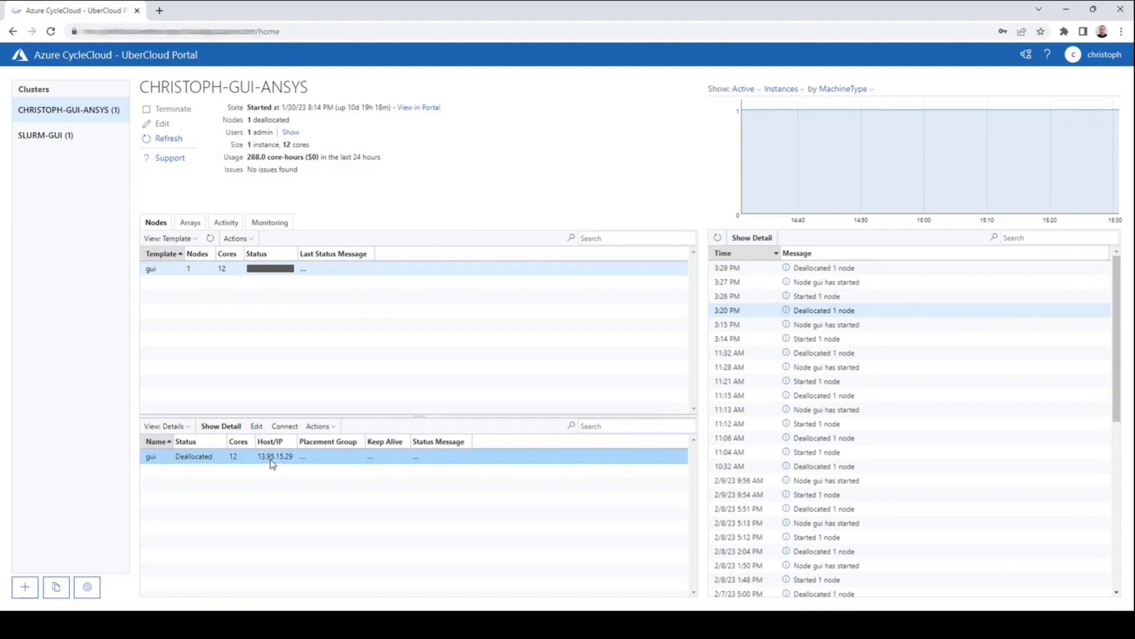
double_click(272, 460)
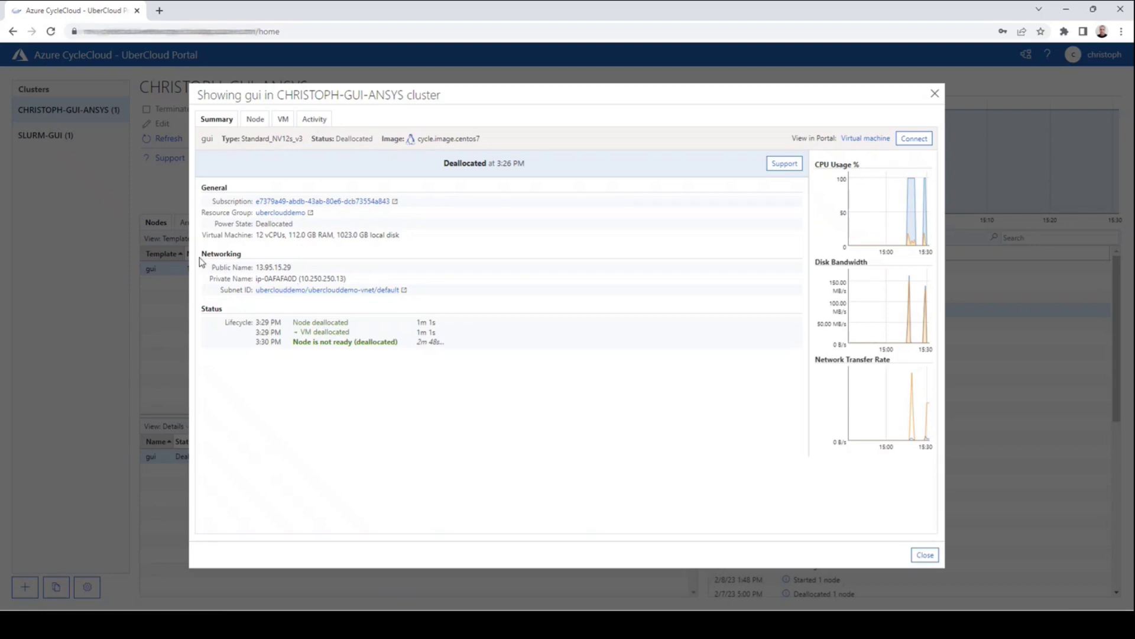
left_click_drag(292, 269, 262, 270)
left_click_drag(353, 279, 258, 282)
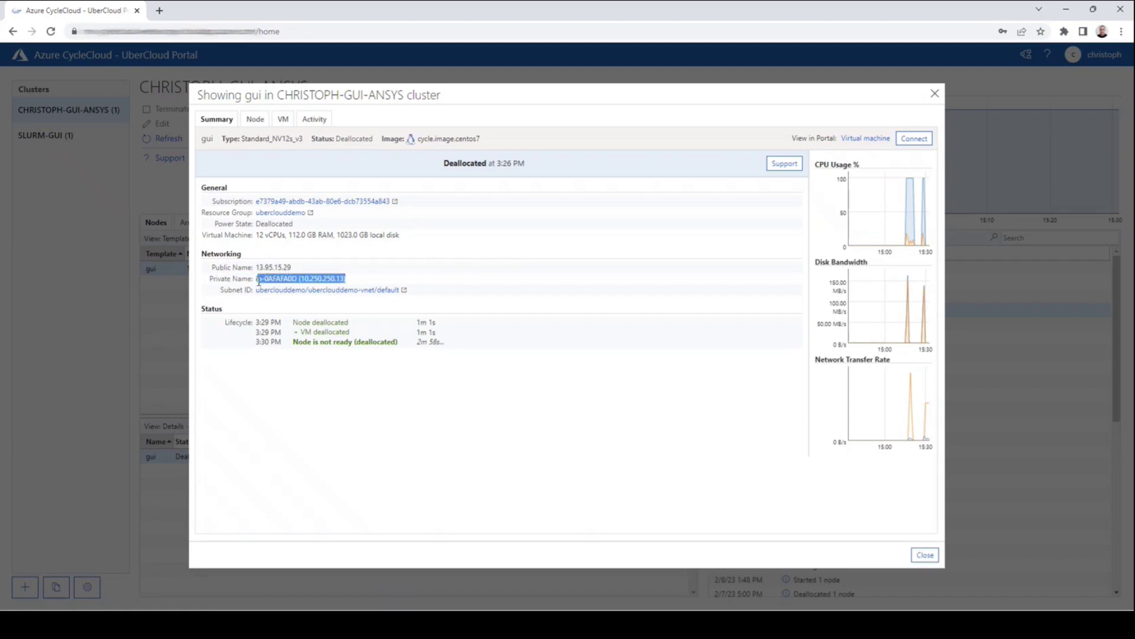
left_click(934, 94)
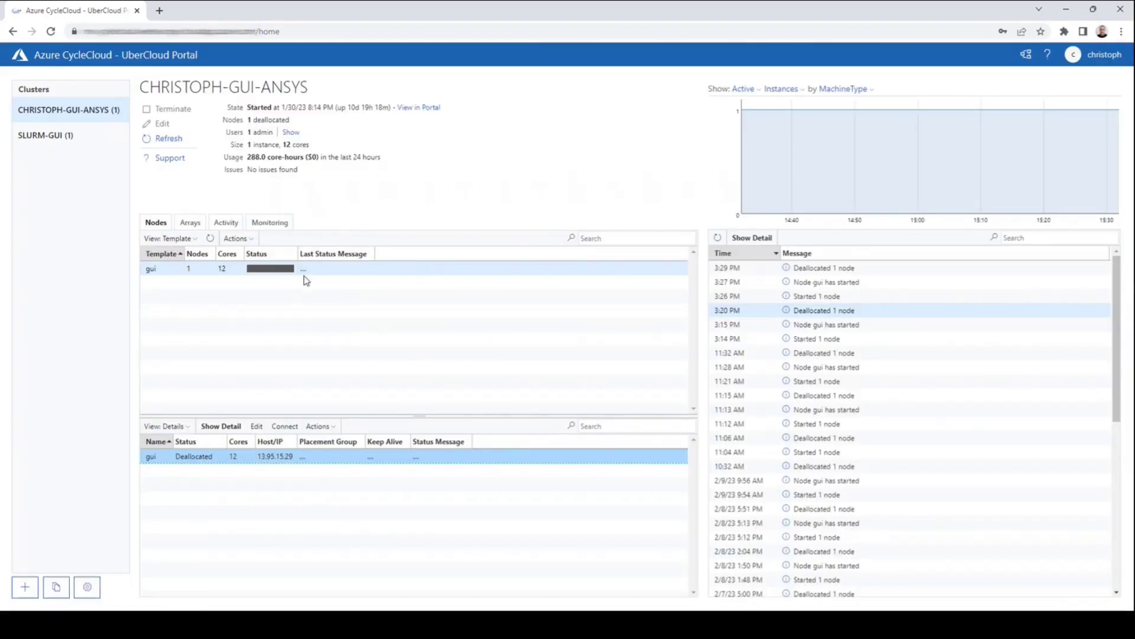
- Review the cluster's monitoring charts, widening the CPU usage time range back to earlier hours, and return to the node list
left_click(284, 229)
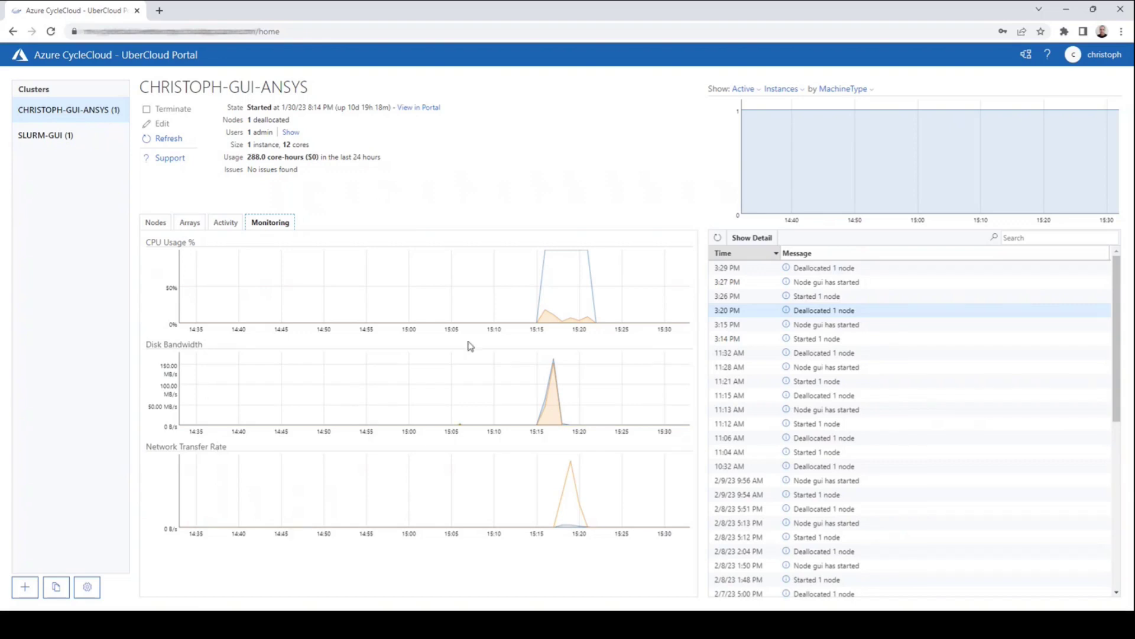
scroll(466, 307, "down", 5)
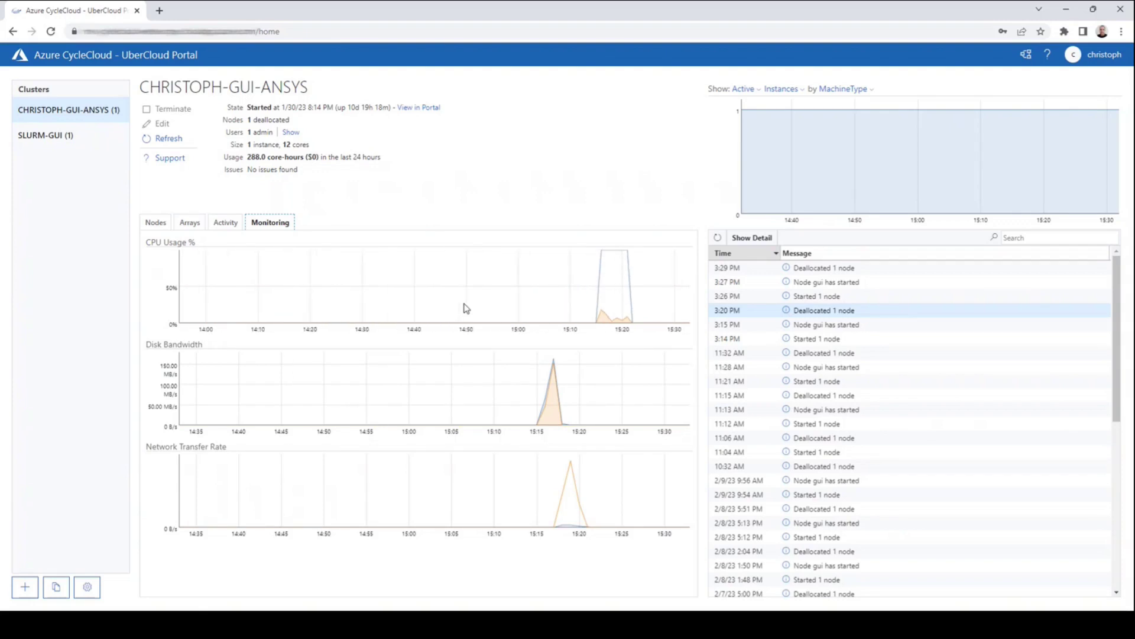
scroll(465, 307, "down", 3)
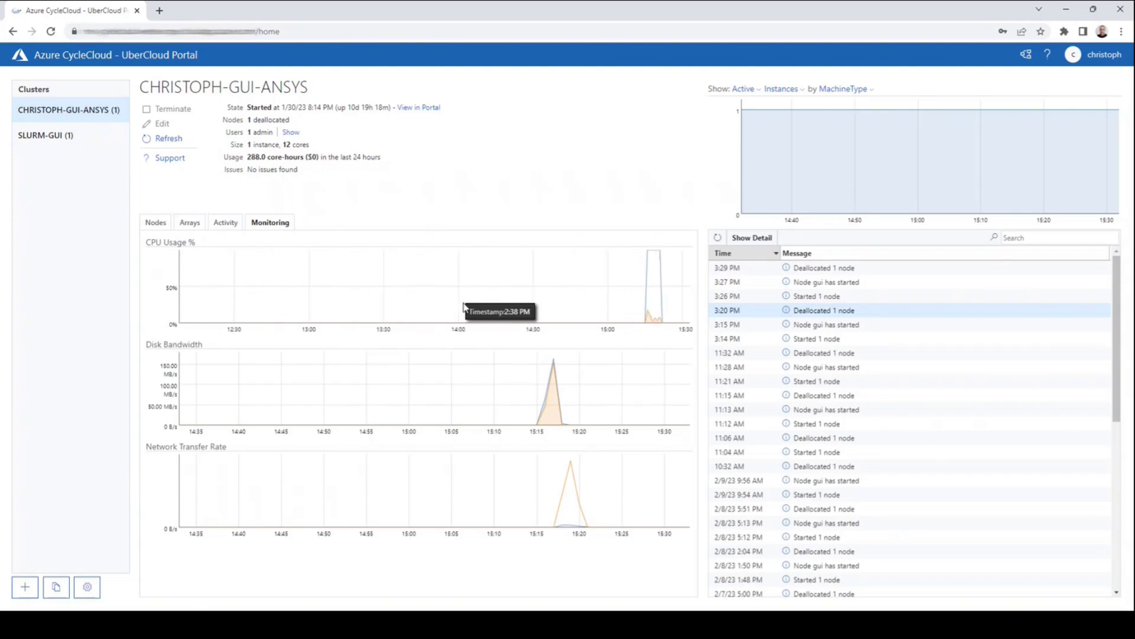
left_click_drag(531, 300, 612, 308)
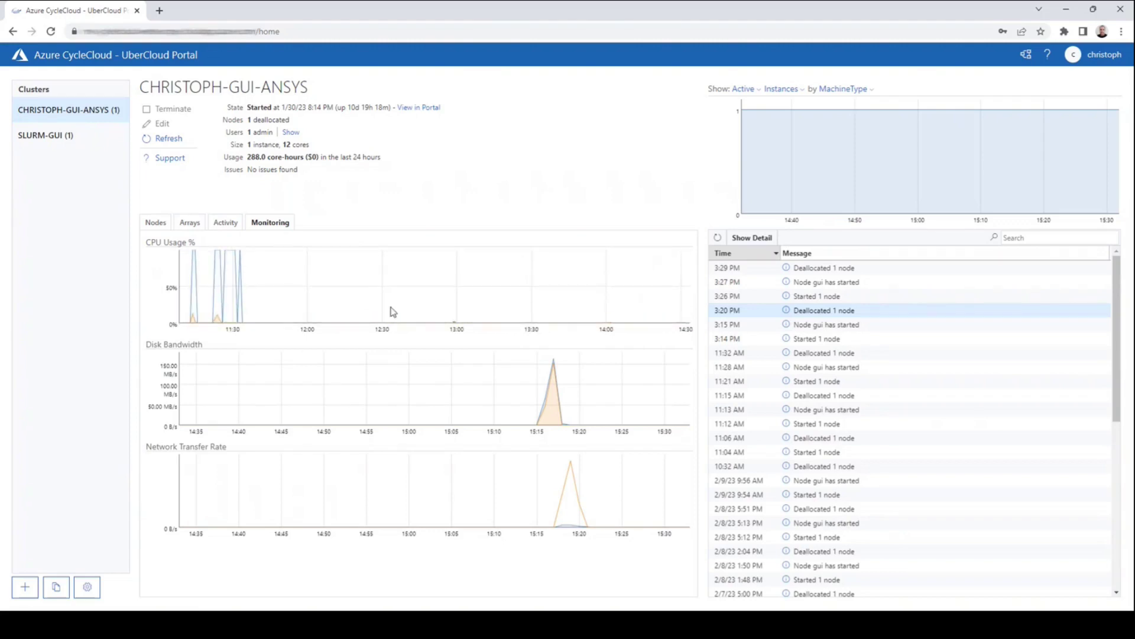
left_click(158, 223)
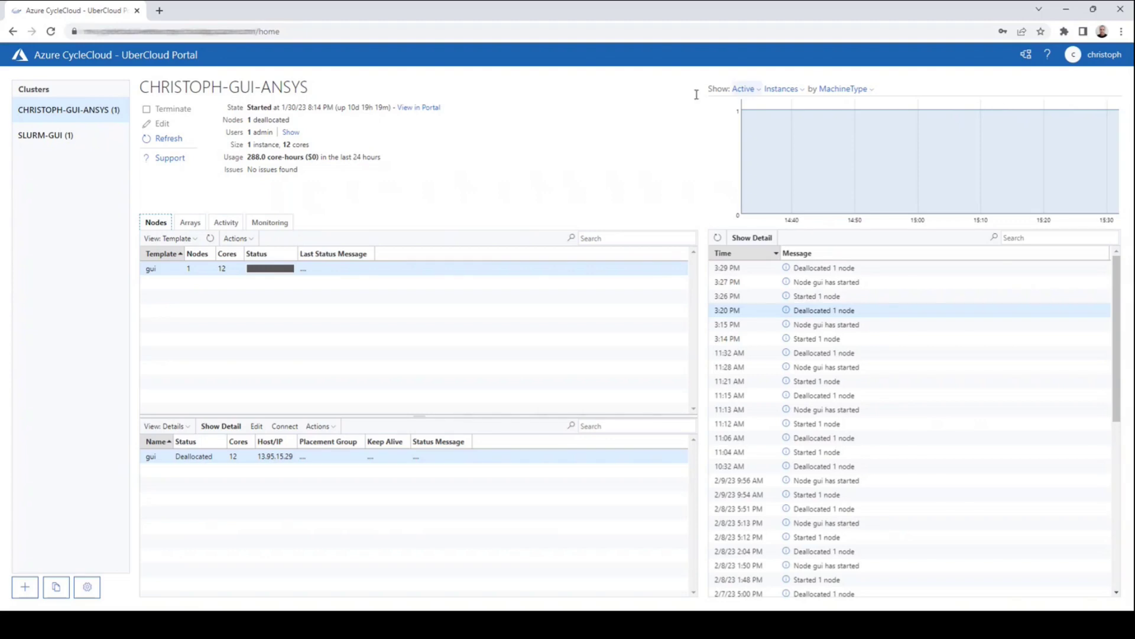
- Set the cluster's activity chart to show active cores grouped by MachineState
left_click(864, 95)
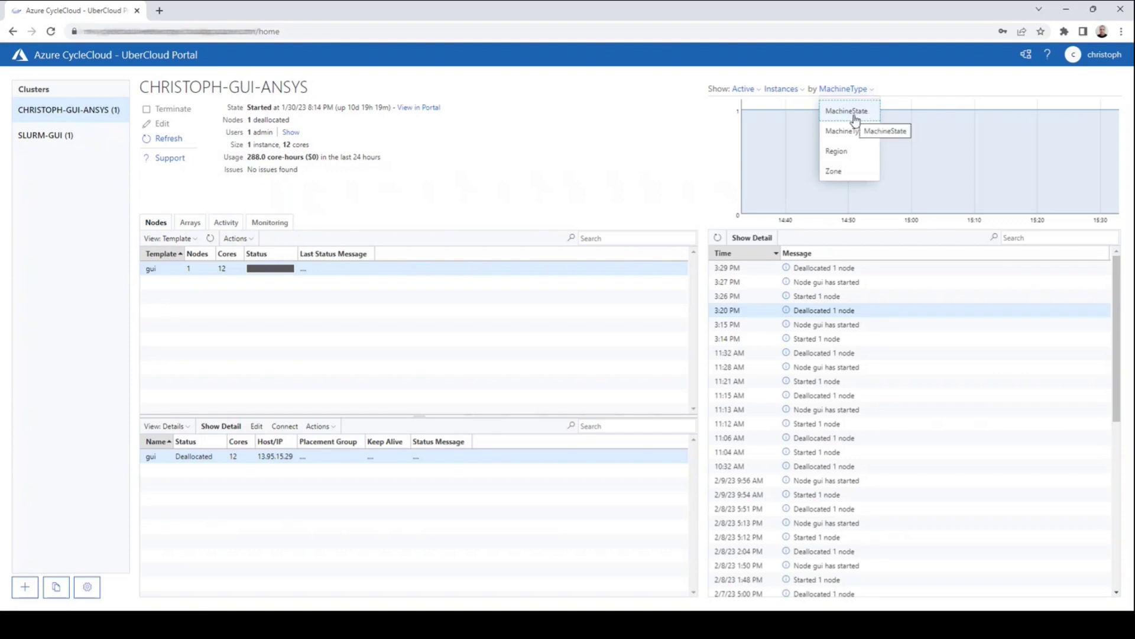
left_click(855, 116)
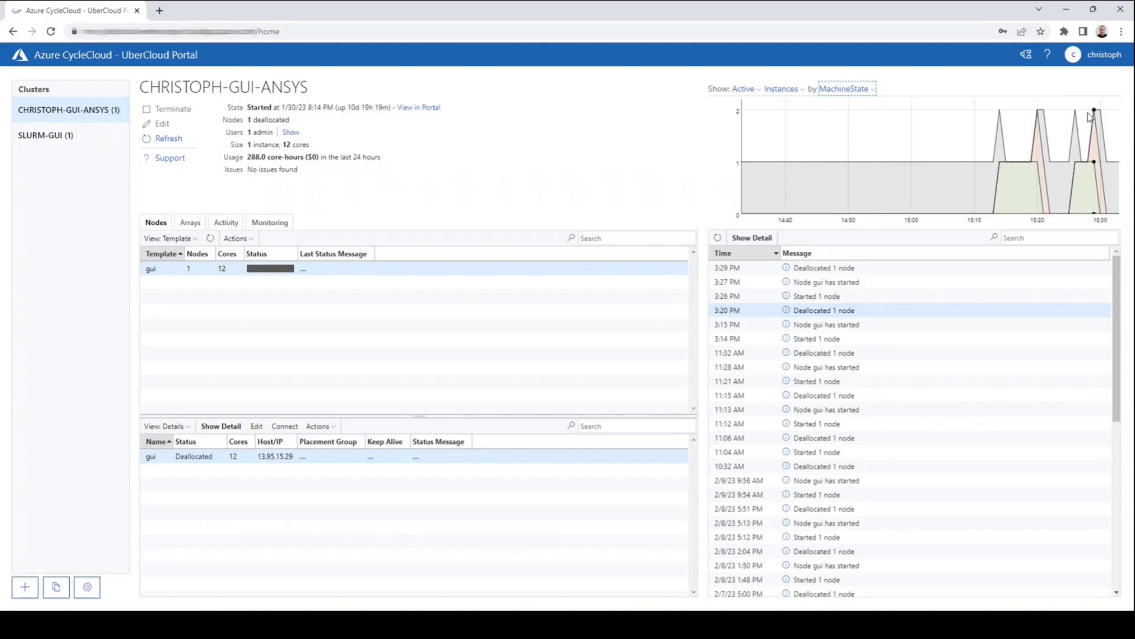
left_click(786, 95)
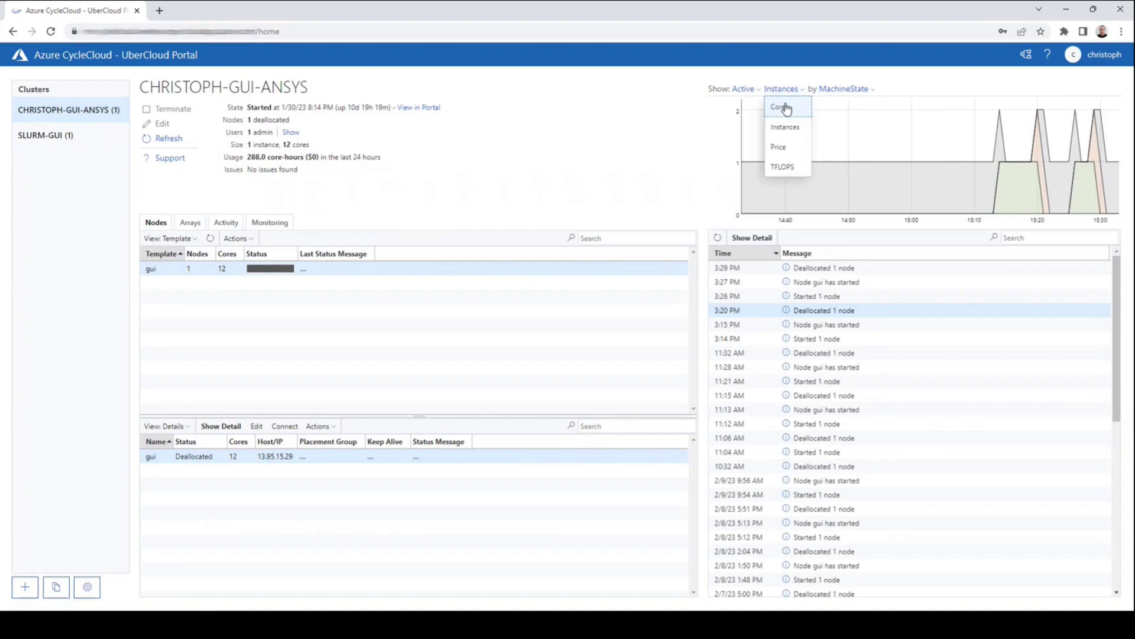
left_click(781, 107)
left_click(775, 89)
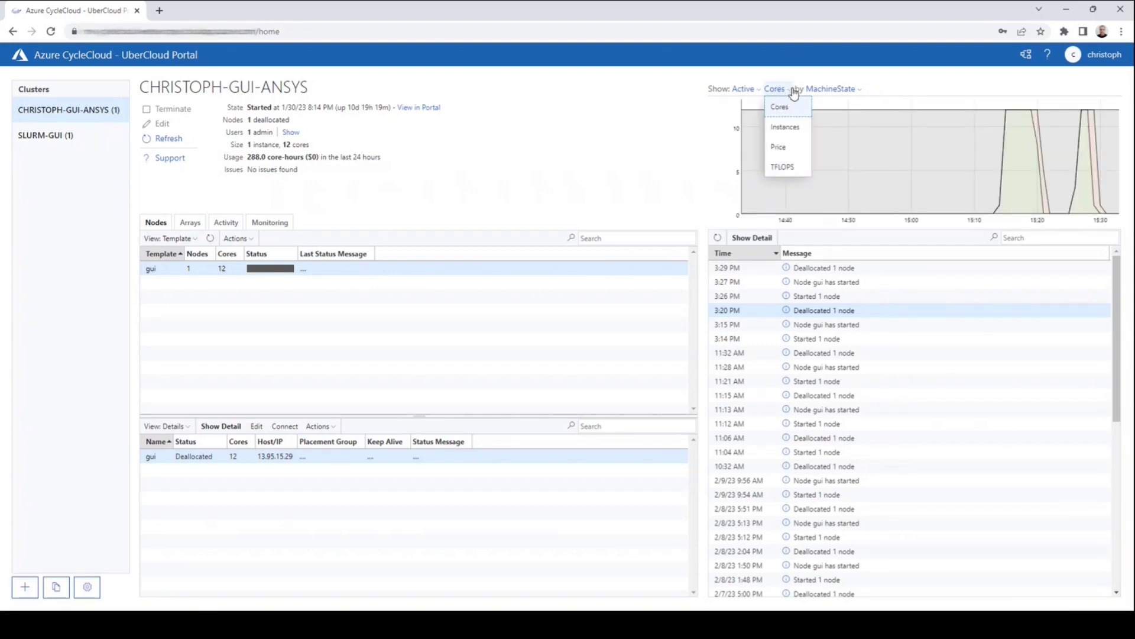
left_click(903, 94)
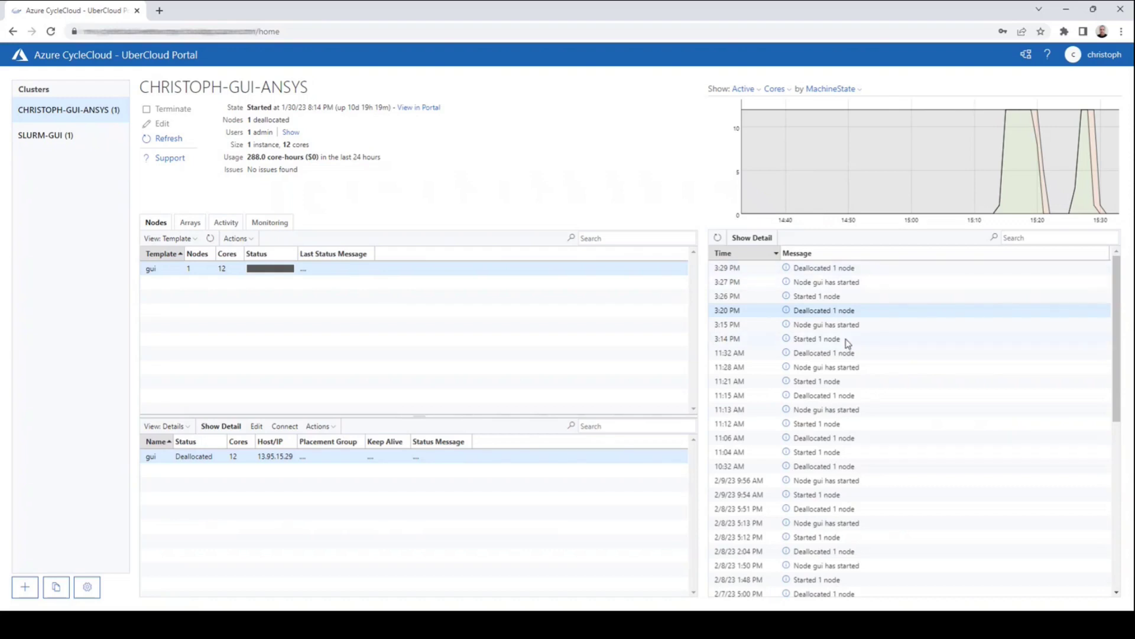
- Examine the cluster's event log, going through the latest start, ready and deallocation entries and the older history
scroll(848, 343, "down", 5)
scroll(816, 314, "up", 5)
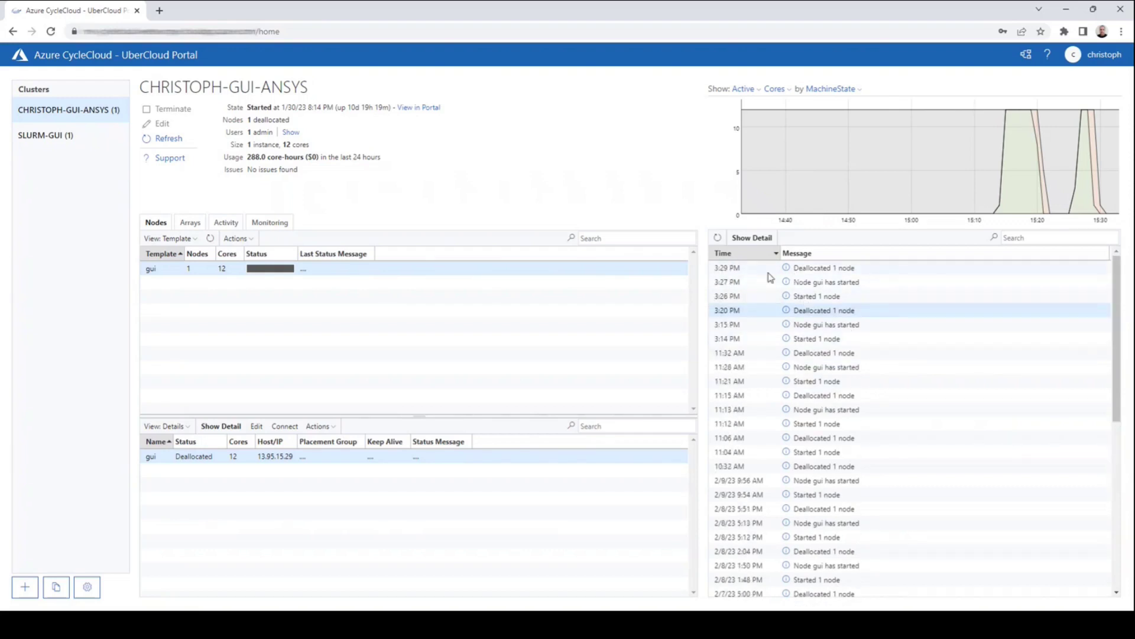
left_click(808, 300)
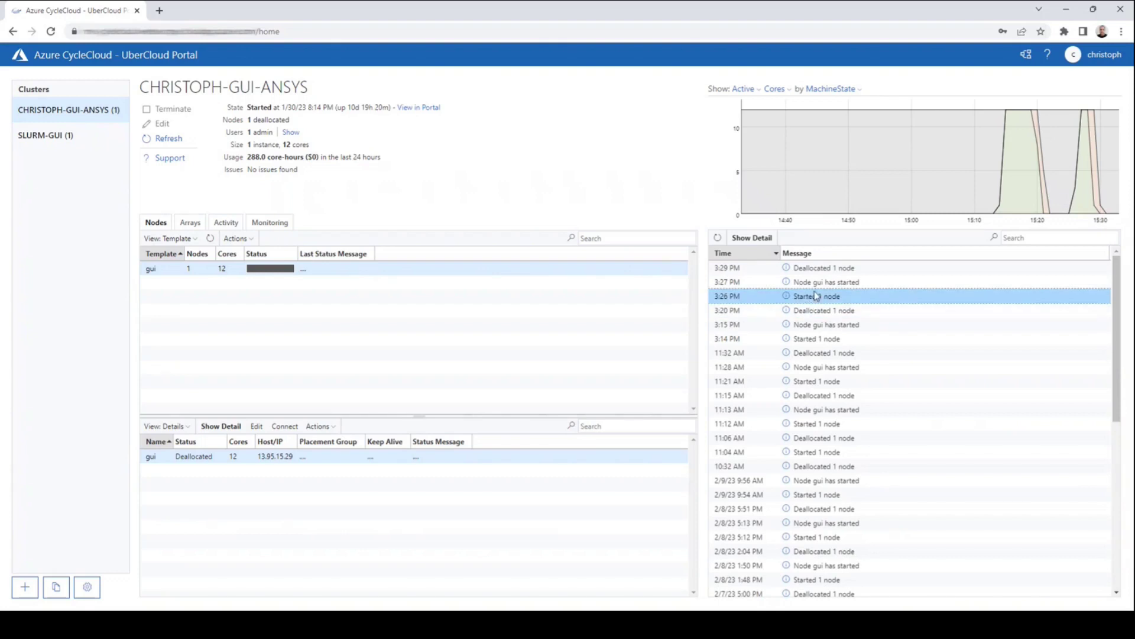
left_click(819, 286)
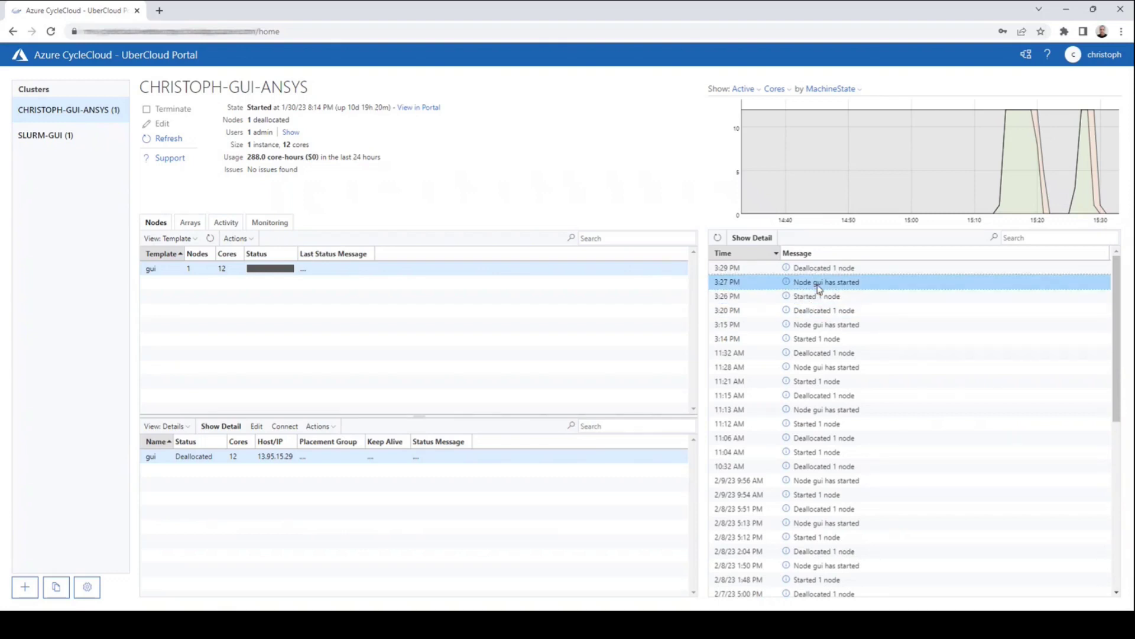
left_click(817, 272)
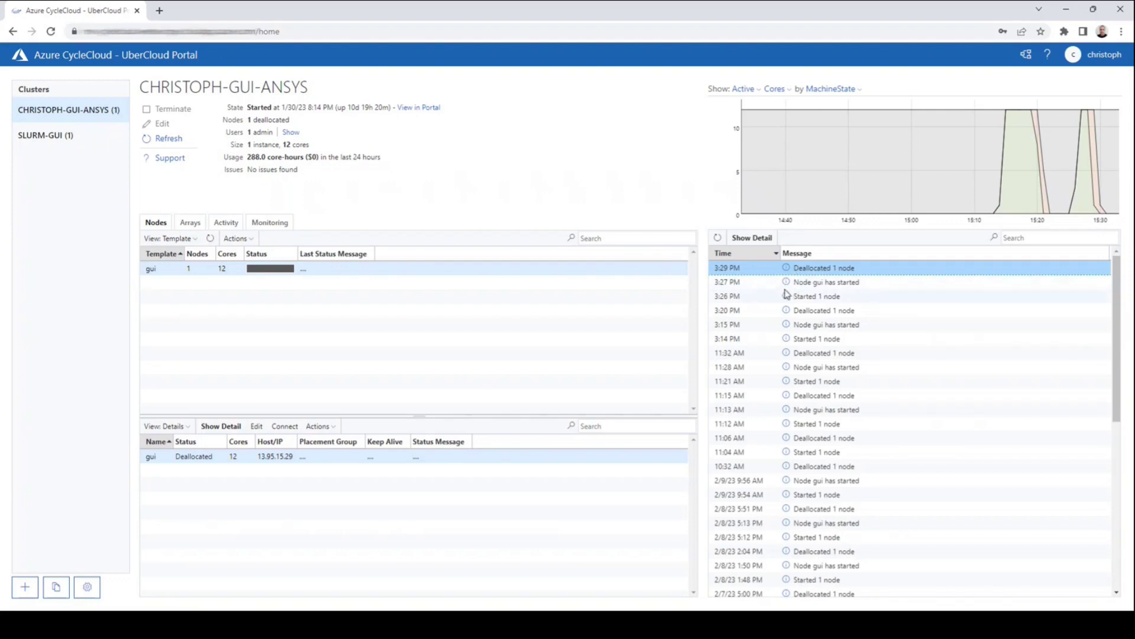
scroll(804, 307, "down", 5)
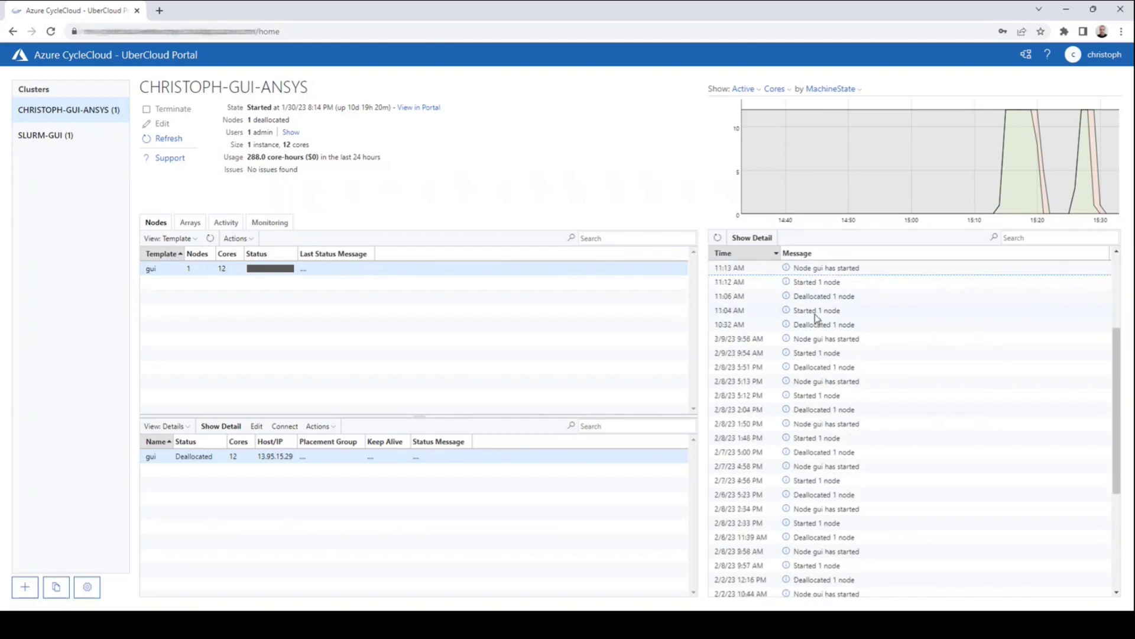